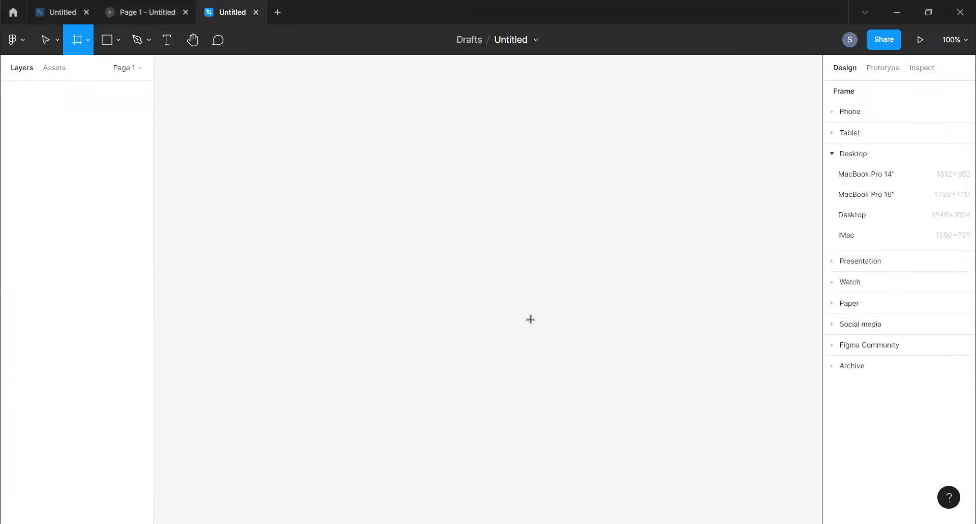
Draw a frame and change it to the MacBook Pro 14" preset size
{"action": "left_click_drag", "start_coordinate": [534, 323], "coordinate": [276, 148]}
{"action": "left_click", "coordinate": [846, 121]}
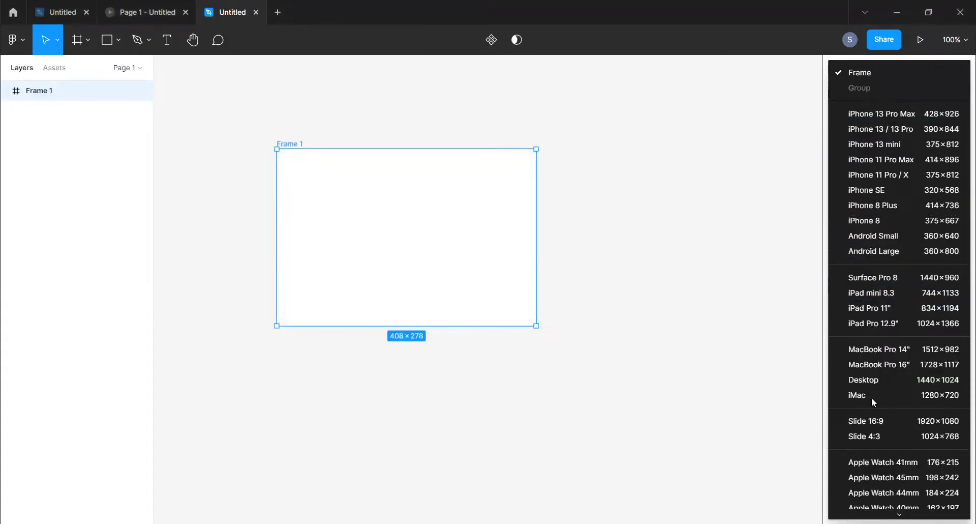
{"action": "left_click", "coordinate": [883, 350]}
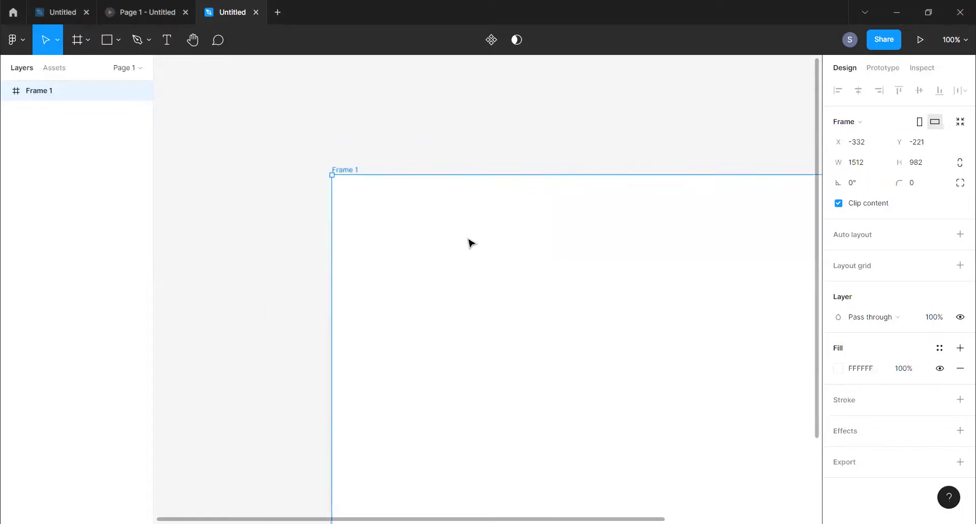
Draw a rectangle about 752 × 404 in the middle of the frame
{"action": "scroll", "coordinate": [468, 243], "scroll_direction": "down", "scroll_amount": 5}
{"action": "scroll", "coordinate": [595, 268], "scroll_direction": "left", "scroll_amount": 3}
{"action": "scroll", "coordinate": [555, 267], "scroll_direction": "right", "scroll_amount": 5}
{"action": "scroll", "coordinate": [338, 268], "scroll_direction": "right", "scroll_amount": 1}
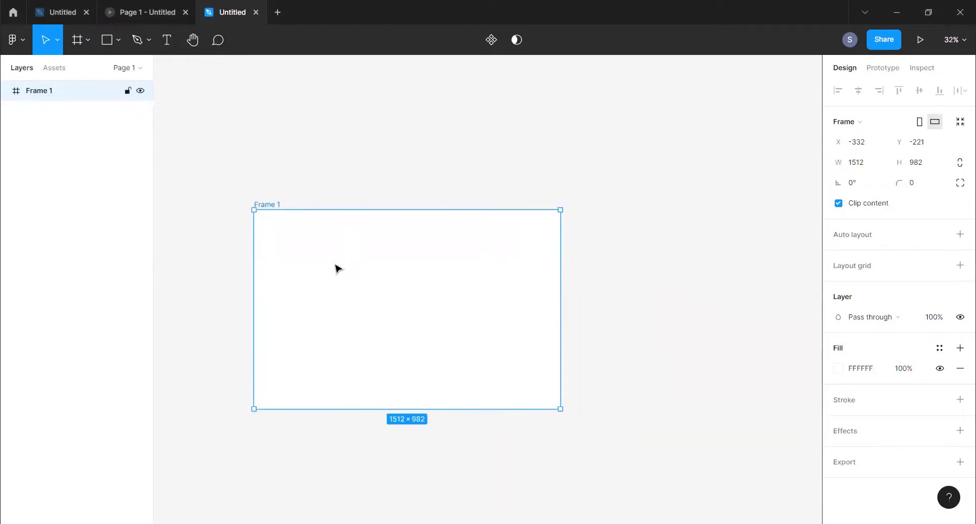
{"action": "key", "text": "r"}
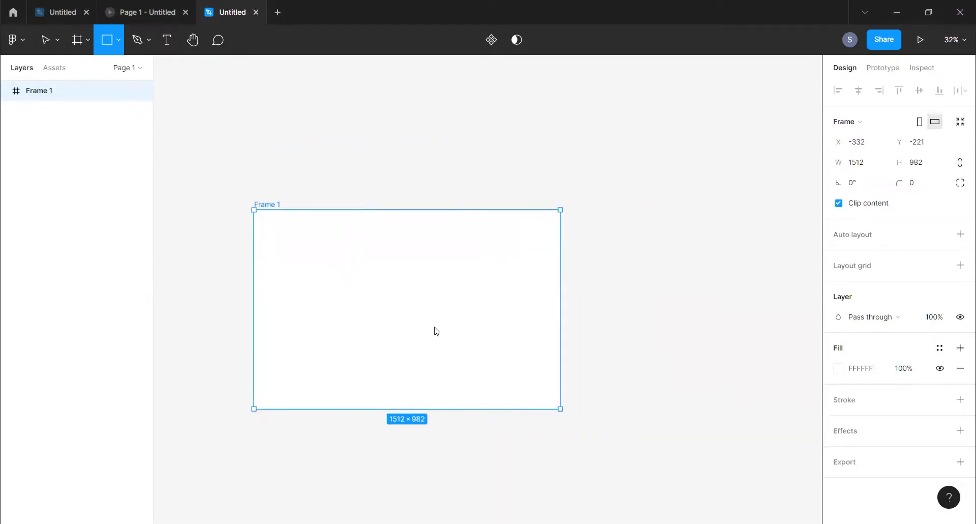
{"action": "left_click_drag", "start_coordinate": [330, 268], "coordinate": [483, 350]}
Set the rectangle's width to 500 and height to 250, and centre it in the frame
{"action": "left_click", "coordinate": [859, 145]}
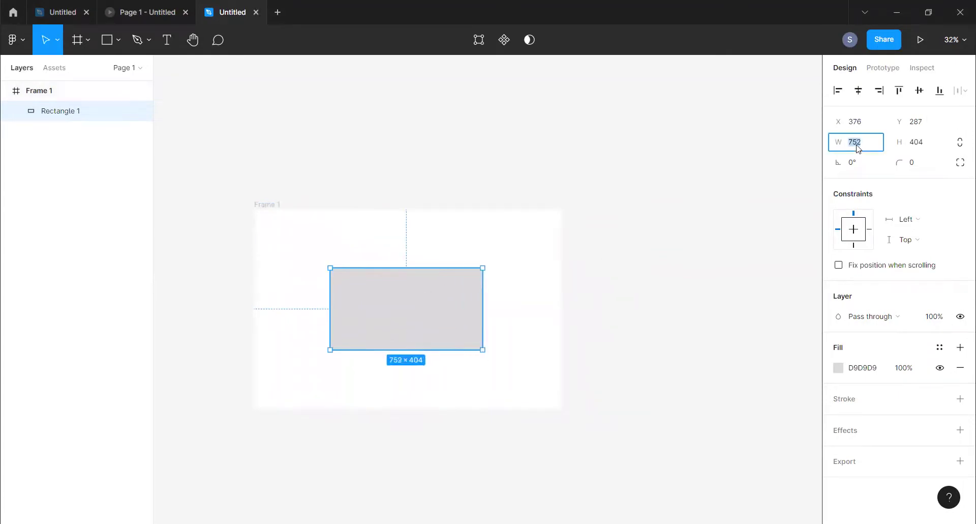
{"action": "type", "text": "500"}
{"action": "key", "text": "Tab"}
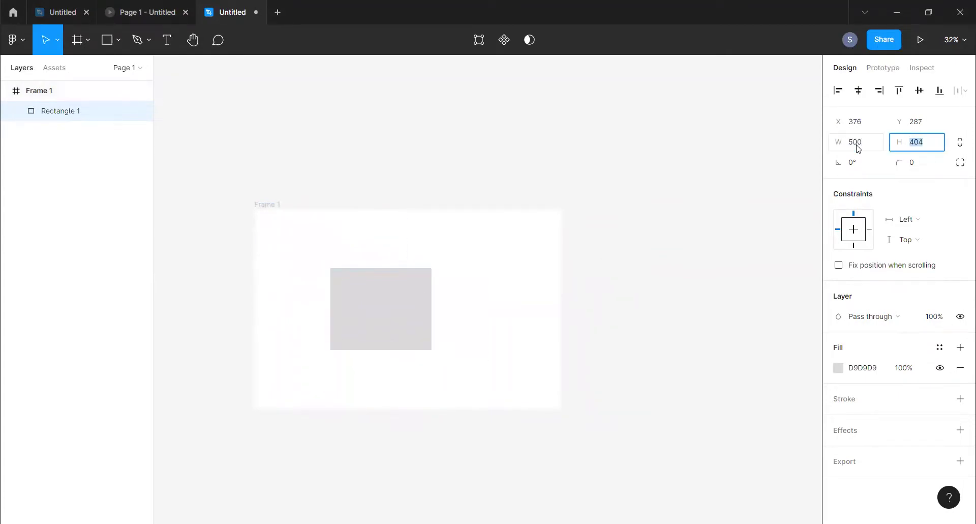
{"action": "type", "text": "250"}
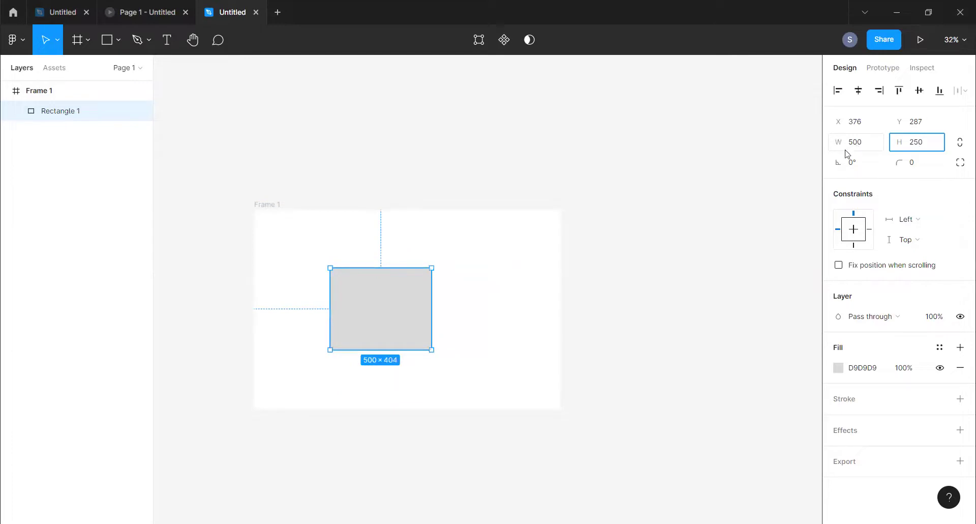
{"action": "key", "text": "Return"}
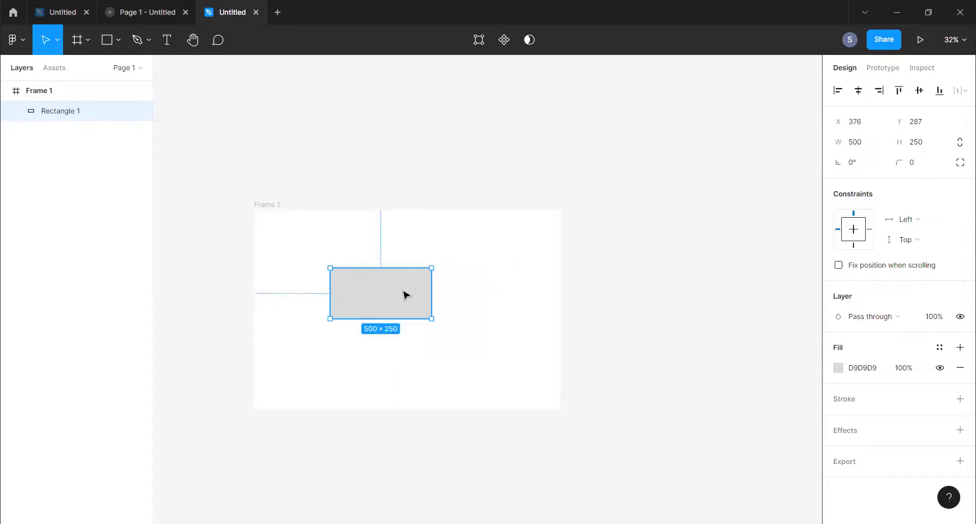
{"action": "left_click_drag", "start_coordinate": [403, 294], "coordinate": [423, 307]}
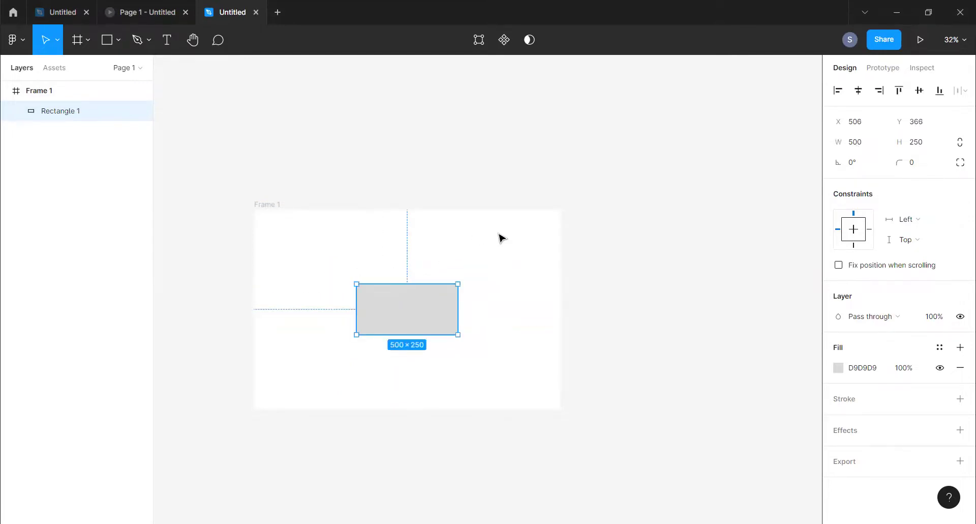
{"action": "left_click", "coordinate": [502, 239]}
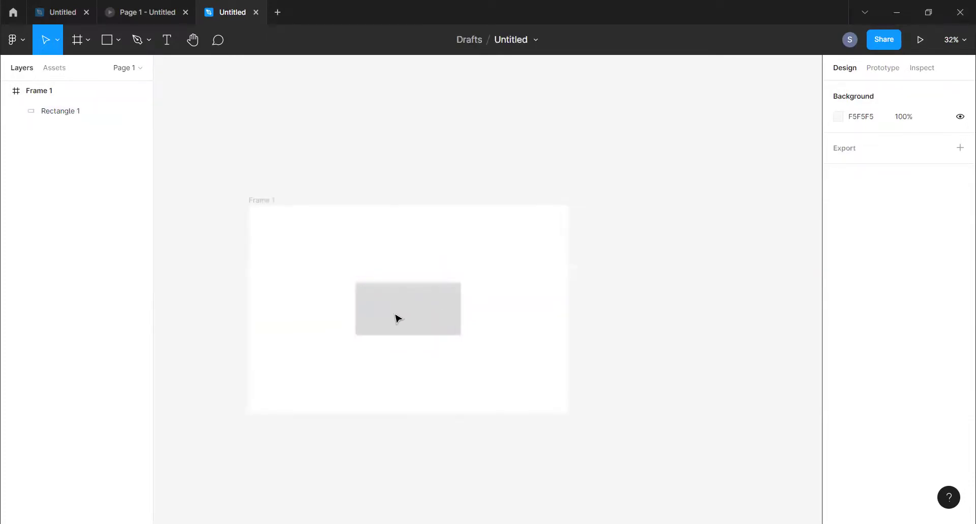
Draw a horizontal line about 179 long on the rectangle and set its stroke weight to 12
{"action": "scroll", "coordinate": [398, 317], "scroll_direction": "up", "scroll_amount": 5}
{"action": "key", "text": "l"}
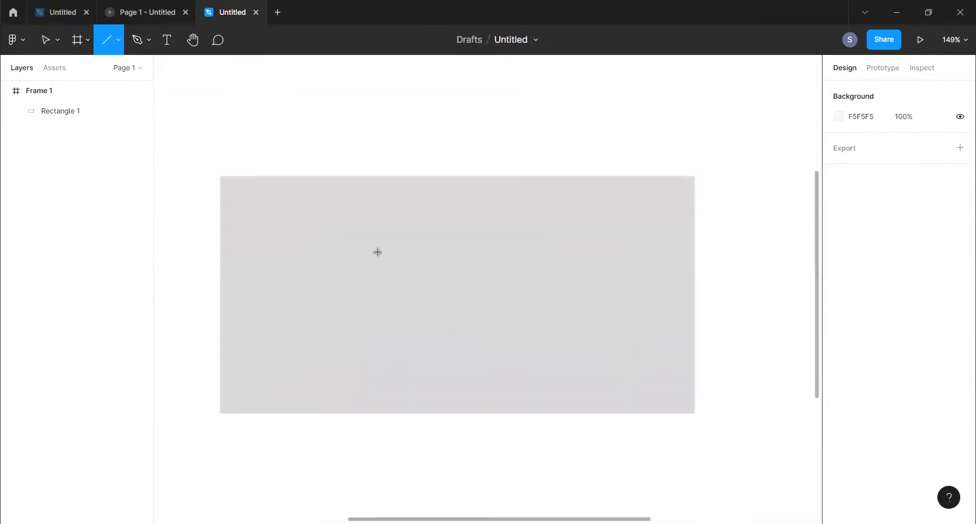
{"action": "left_click_drag", "start_coordinate": [368, 258], "coordinate": [538, 257]}
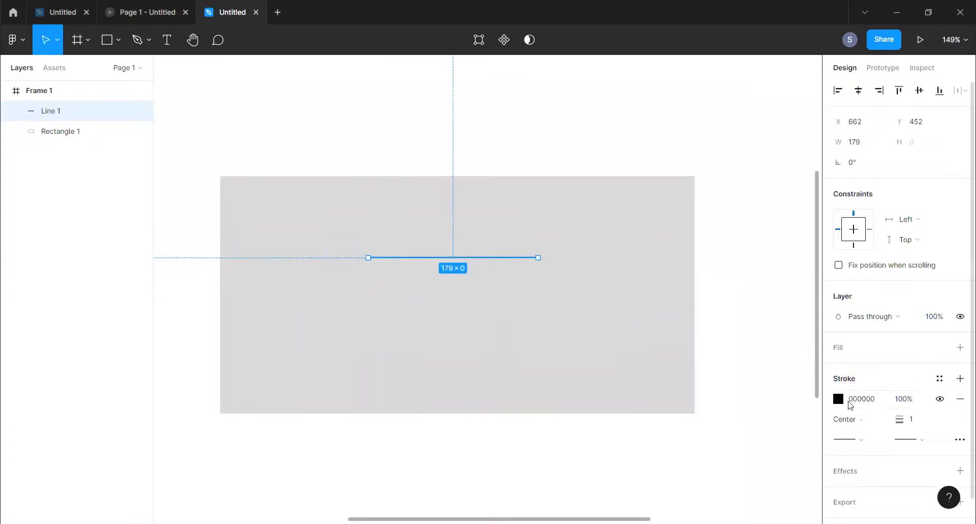
{"action": "left_click_drag", "start_coordinate": [896, 419], "coordinate": [913, 419]}
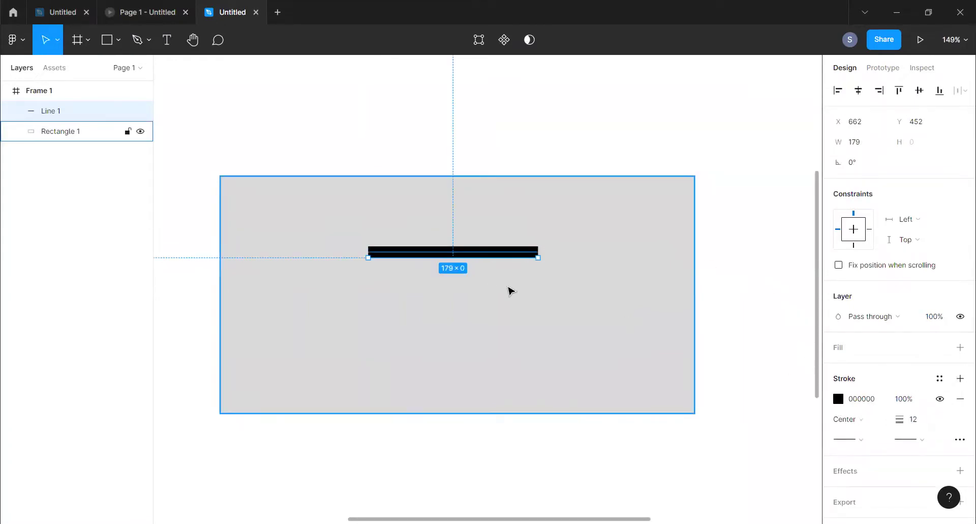
Duplicate the line twice below itself at equal spacing of about 40, and centre the three lines on the rectangle
{"action": "left_click_drag", "start_coordinate": [483, 260], "coordinate": [484, 295]}
{"action": "key", "text": "ctrl+d"}
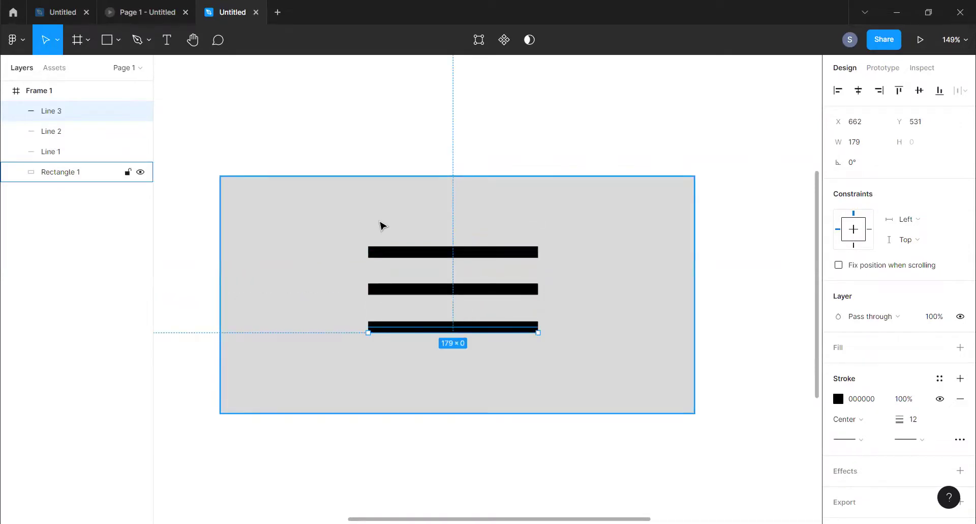
{"action": "left_click_drag", "start_coordinate": [382, 224], "coordinate": [514, 357]}
{"action": "left_click", "coordinate": [483, 258]}
{"action": "left_click_drag", "start_coordinate": [483, 257], "coordinate": [475, 253]}
{"action": "left_click_drag", "start_coordinate": [388, 226], "coordinate": [487, 356]}
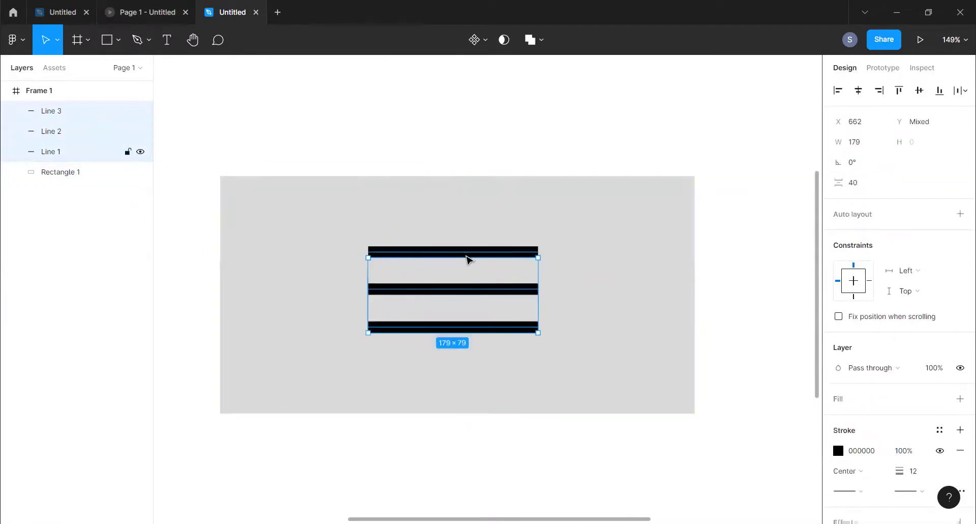
{"action": "mouse_move", "coordinate": [460, 288]}
{"action": "left_mouse_down"}
{"action": "mouse_move", "coordinate": [479, 290]}
{"action": "mouse_move", "coordinate": [470, 300]}
{"action": "mouse_move", "coordinate": [475, 290]}
{"action": "mouse_move", "coordinate": [494, 291]}
{"action": "mouse_move", "coordinate": [463, 290]}
{"action": "left_mouse_up"}
{"action": "left_click", "coordinate": [578, 257]}
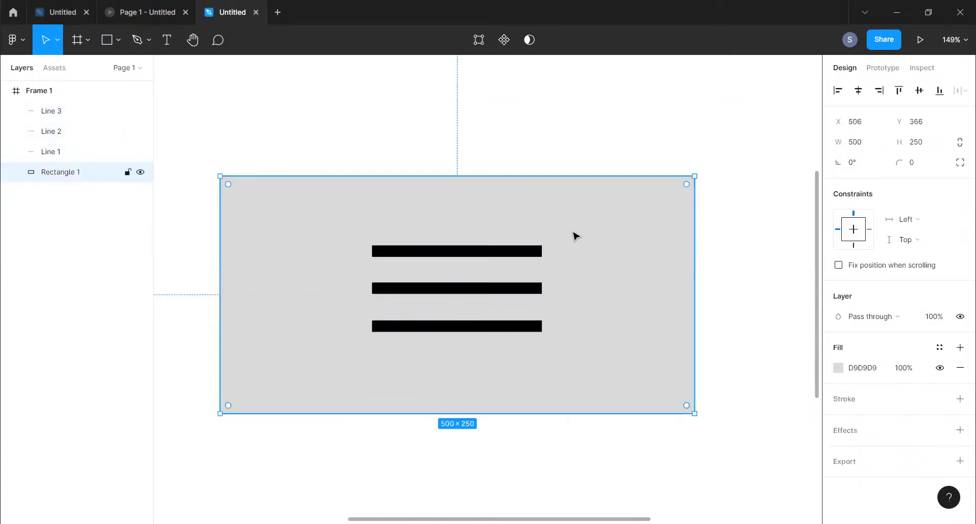
Set the stroke colour of all three lines to F87575 and give them rounded end caps
{"action": "left_click_drag", "start_coordinate": [562, 233], "coordinate": [499, 325]}
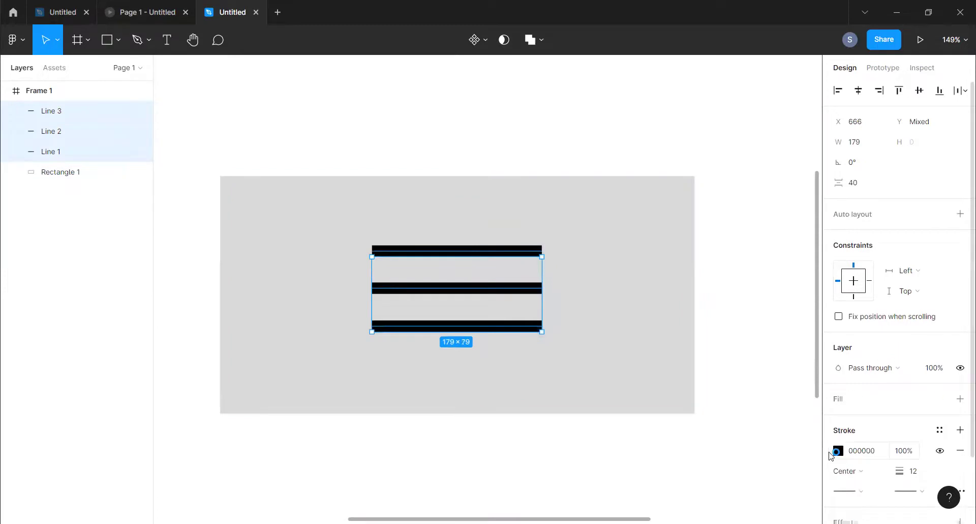
{"action": "left_click", "coordinate": [838, 451]}
{"action": "left_click_drag", "start_coordinate": [770, 251], "coordinate": [752, 214]}
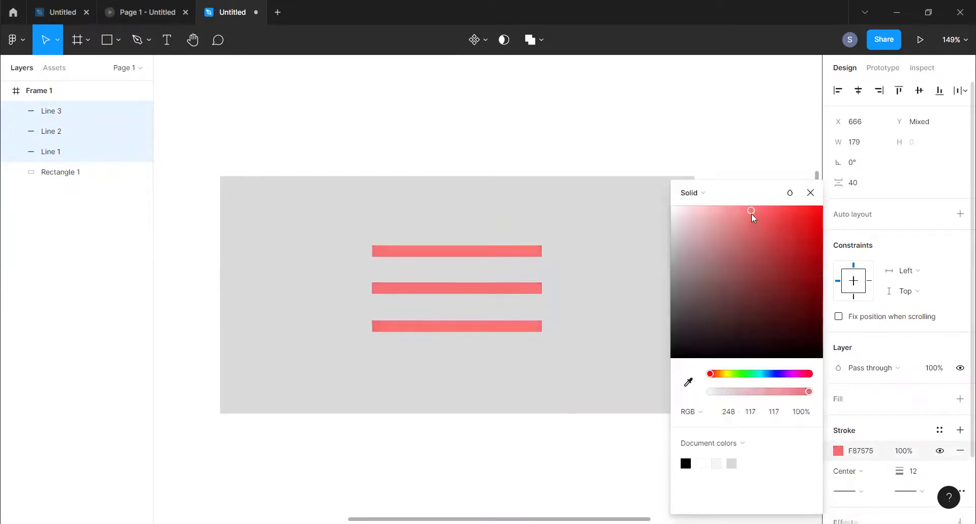
{"action": "left_click", "coordinate": [811, 193]}
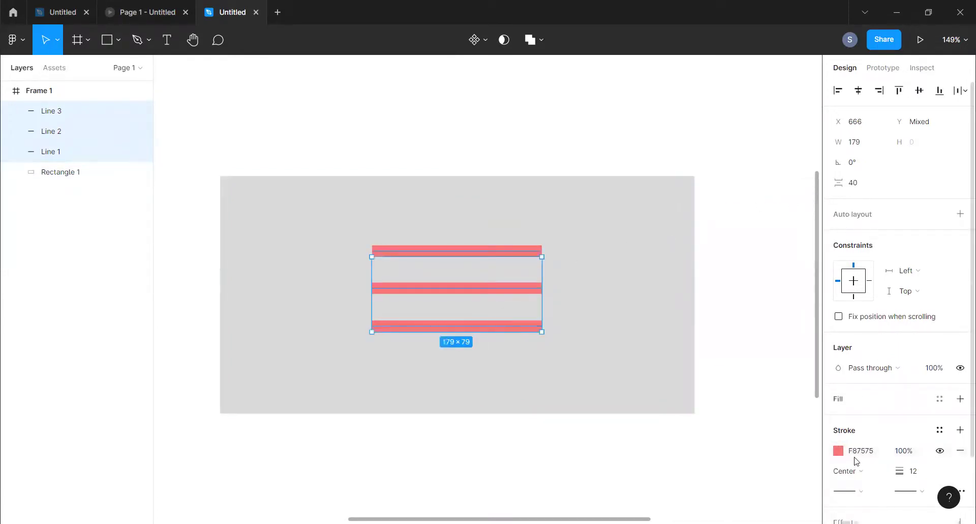
{"action": "left_click", "coordinate": [867, 491]}
{"action": "left_click", "coordinate": [863, 491]}
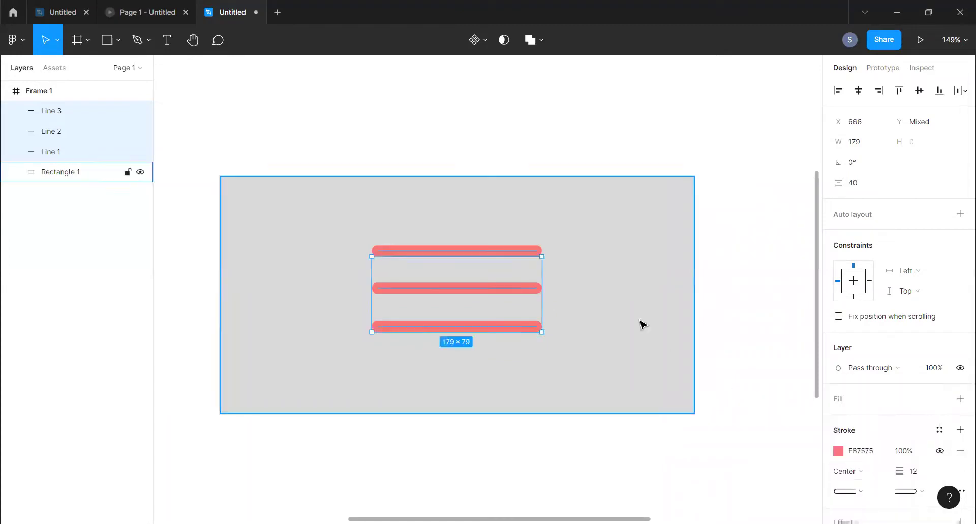
{"action": "left_click", "coordinate": [629, 278]}
Group the rectangle and the three lines together
{"action": "scroll", "coordinate": [630, 278], "scroll_direction": "down", "scroll_amount": 5}
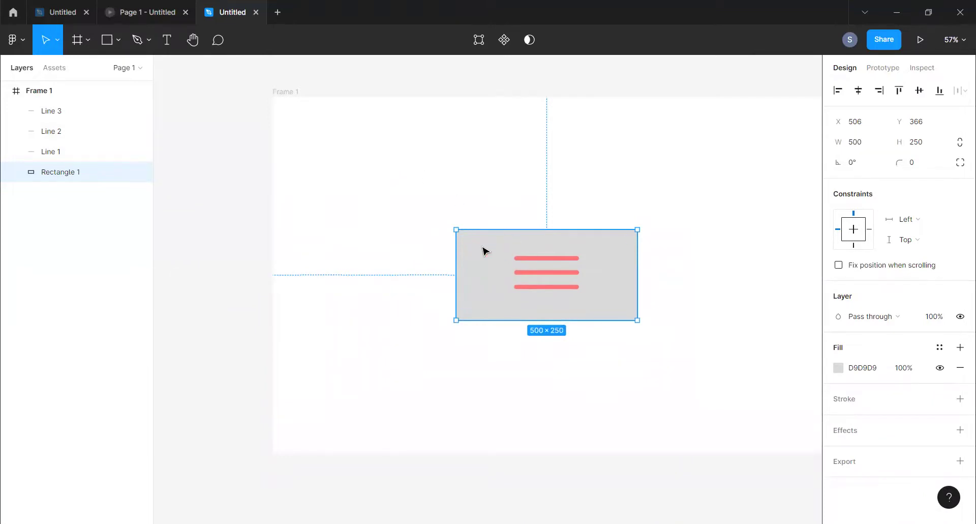
{"action": "left_click", "coordinate": [66, 172], "text": "ctrl"}
{"action": "left_click", "coordinate": [64, 171]}
{"action": "left_click", "coordinate": [57, 132], "text": "shift"}
{"action": "left_click", "coordinate": [61, 111], "text": "shift"}
{"action": "key", "text": "ctrl+g"}
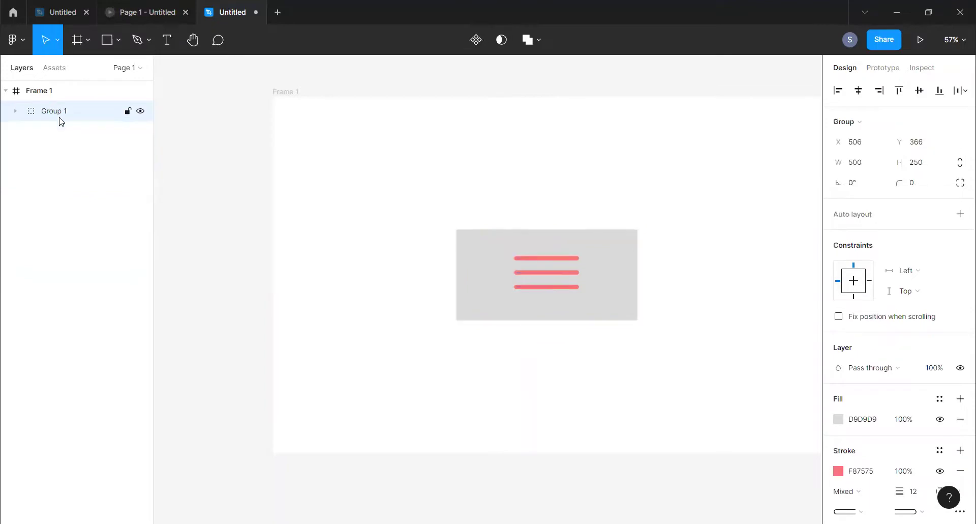
Duplicate Frame 1 with its contents and place the copy beside the original, aligned to its right
{"action": "scroll", "coordinate": [639, 229], "scroll_direction": "right", "scroll_amount": 3}
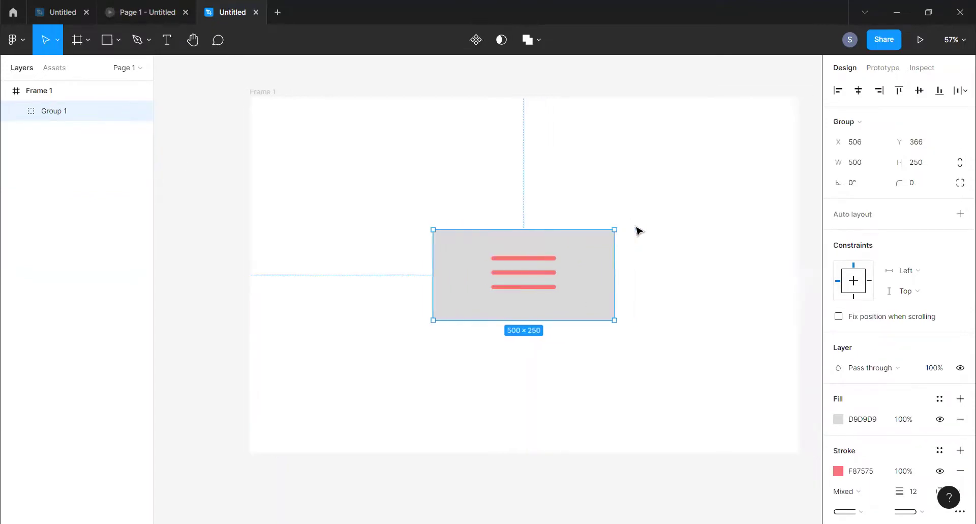
{"action": "scroll", "coordinate": [640, 229], "scroll_direction": "down", "scroll_amount": 5}
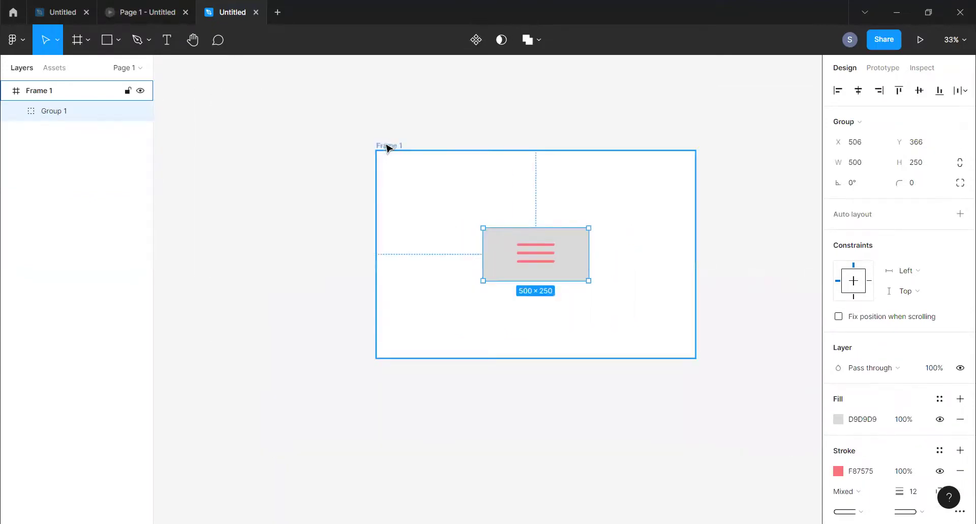
{"action": "left_click_drag", "start_coordinate": [386, 147], "coordinate": [717, 156]}
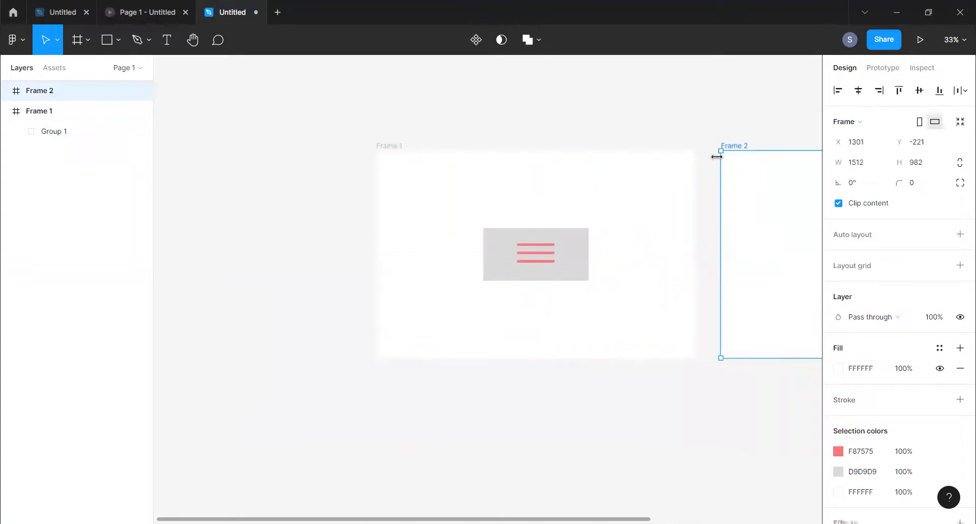
Shorten the middle line in Frame 2's group to a width of 12, keeping its left end in place
{"action": "scroll", "coordinate": [702, 168], "scroll_direction": "right", "scroll_amount": 8}
{"action": "scroll", "coordinate": [597, 203], "scroll_direction": "left", "scroll_amount": 1}
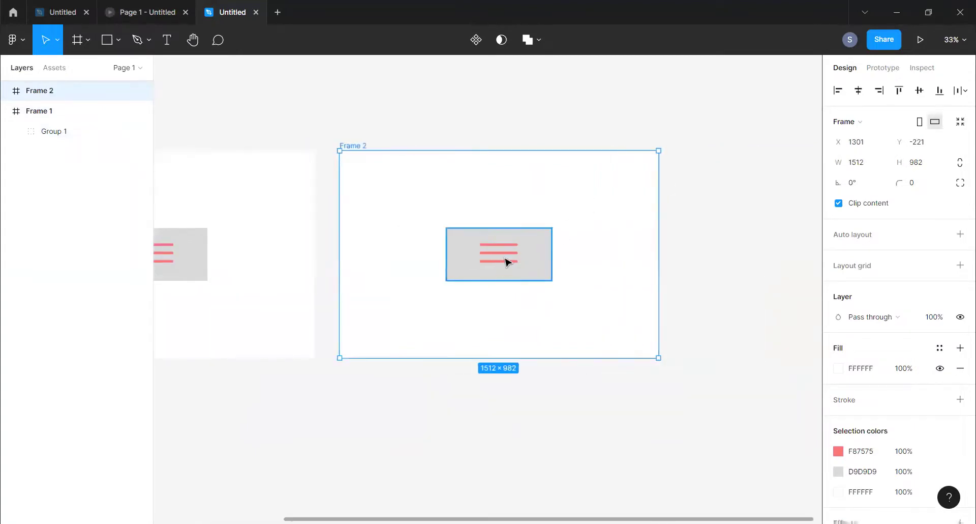
{"action": "scroll", "coordinate": [507, 262], "scroll_direction": "up", "scroll_amount": 10}
{"action": "left_click", "coordinate": [522, 201]}
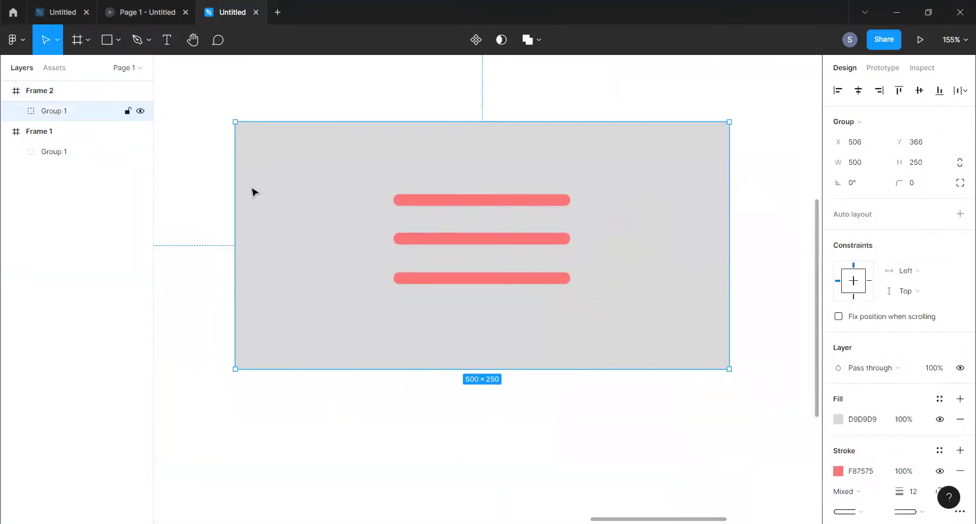
{"action": "left_click", "coordinate": [17, 111]}
{"action": "left_click", "coordinate": [80, 134]}
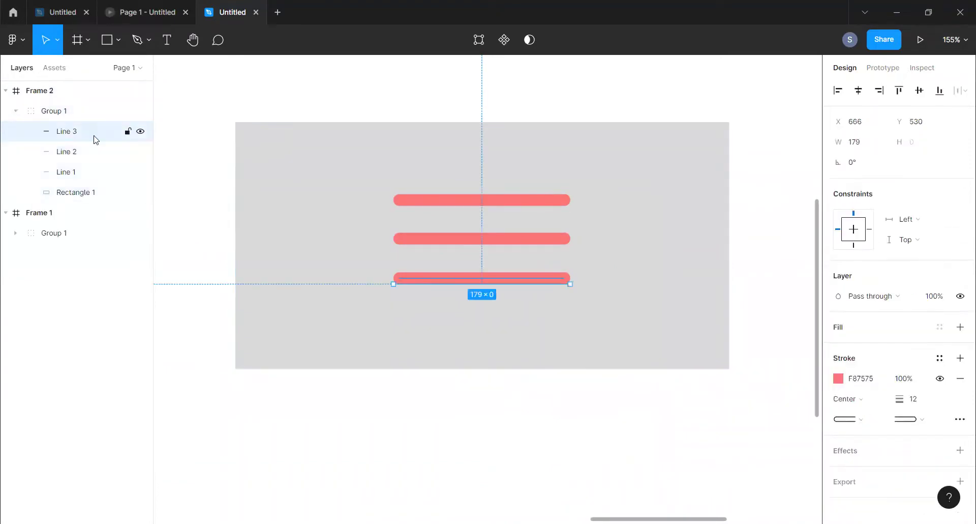
{"action": "left_click", "coordinate": [567, 242]}
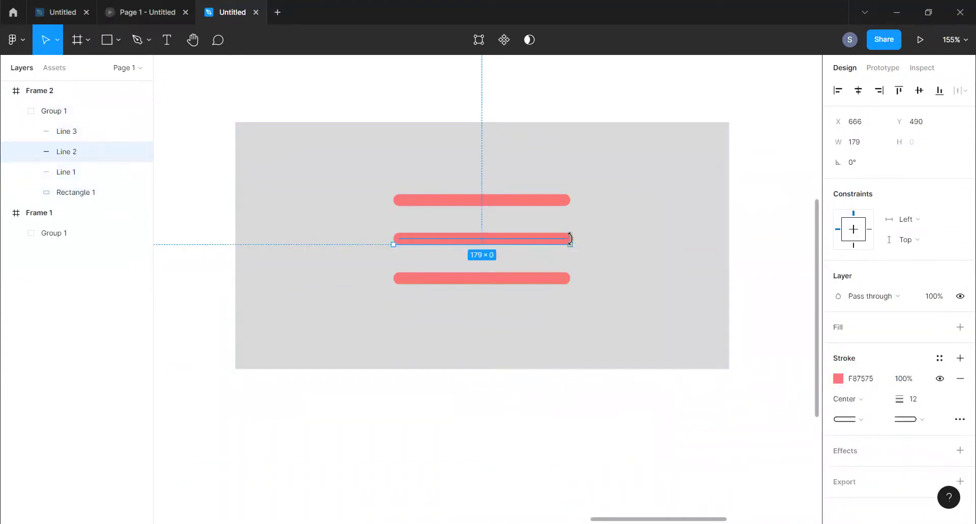
{"action": "left_click_drag", "start_coordinate": [569, 241], "coordinate": [411, 217]}
{"action": "scroll", "coordinate": [401, 244], "scroll_direction": "up", "scroll_amount": 5}
{"action": "scroll", "coordinate": [399, 224], "scroll_direction": "up", "scroll_amount": 4}
Rotate Frame 2's upper line to -45° and its lower line to 45°
{"action": "scroll", "coordinate": [538, 218], "scroll_direction": "down", "scroll_amount": 10}
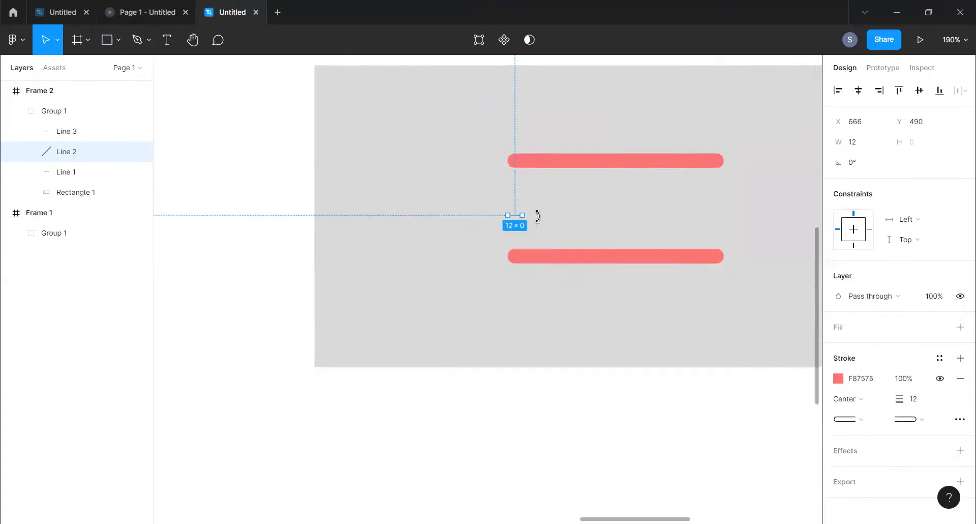
{"action": "left_click", "coordinate": [644, 184]}
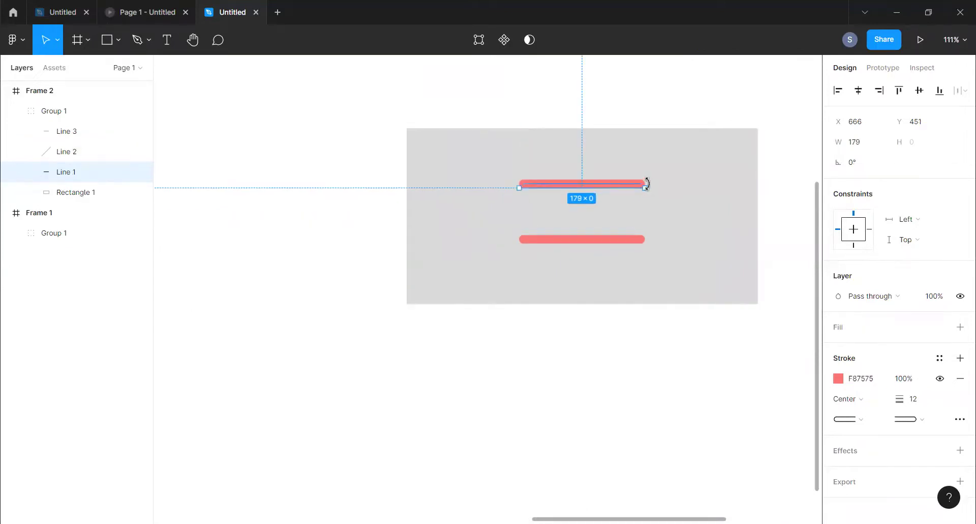
{"action": "mouse_move", "coordinate": [648, 191]}
{"action": "left_mouse_down"}
{"action": "mouse_move", "coordinate": [645, 241]}
{"action": "mouse_move", "coordinate": [644, 188]}
{"action": "left_mouse_up"}
{"action": "left_click", "coordinate": [645, 240]}
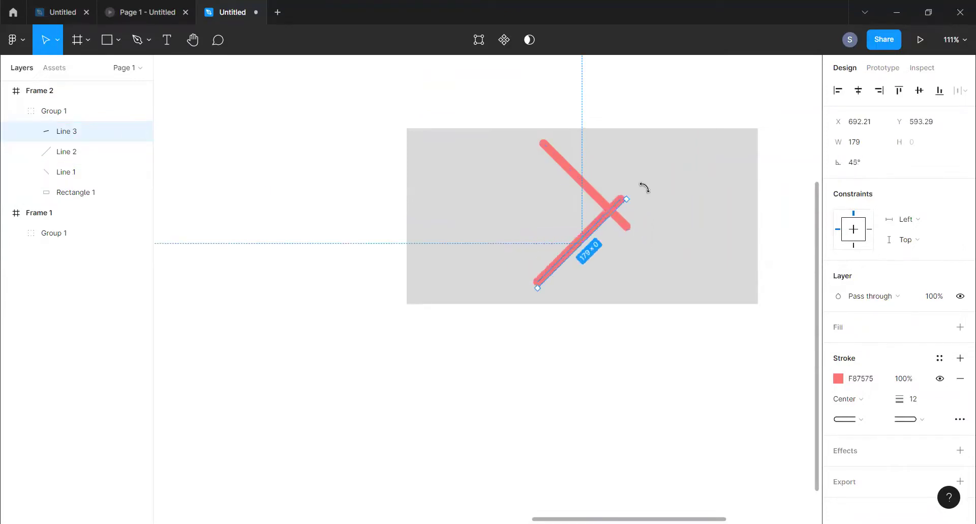
Move the two diagonal lines so they cross at the centre of the rectangle, forming an X
{"action": "left_click_drag", "start_coordinate": [599, 224], "coordinate": [573, 172]}
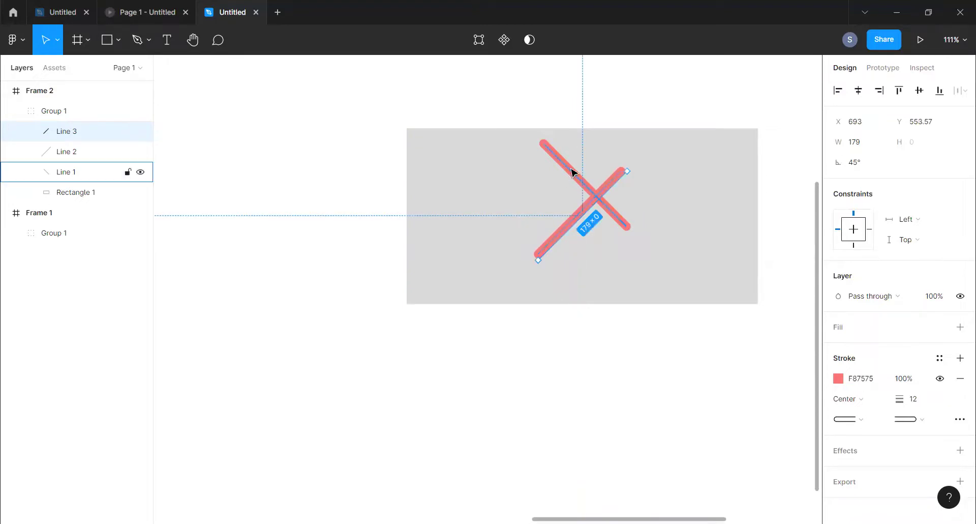
{"action": "left_click", "coordinate": [573, 173]}
{"action": "double_click", "coordinate": [576, 174]}
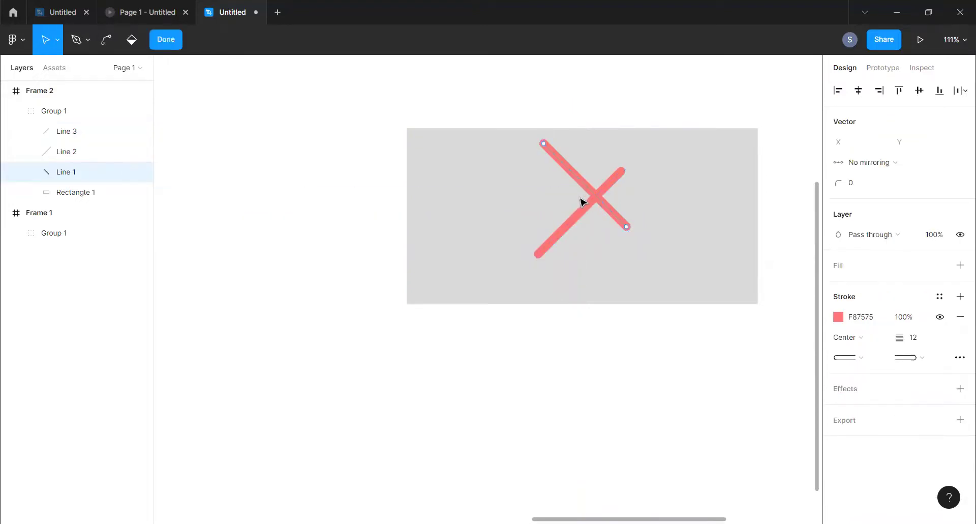
{"action": "left_click", "coordinate": [171, 43]}
{"action": "left_click_drag", "start_coordinate": [584, 184], "coordinate": [585, 209]}
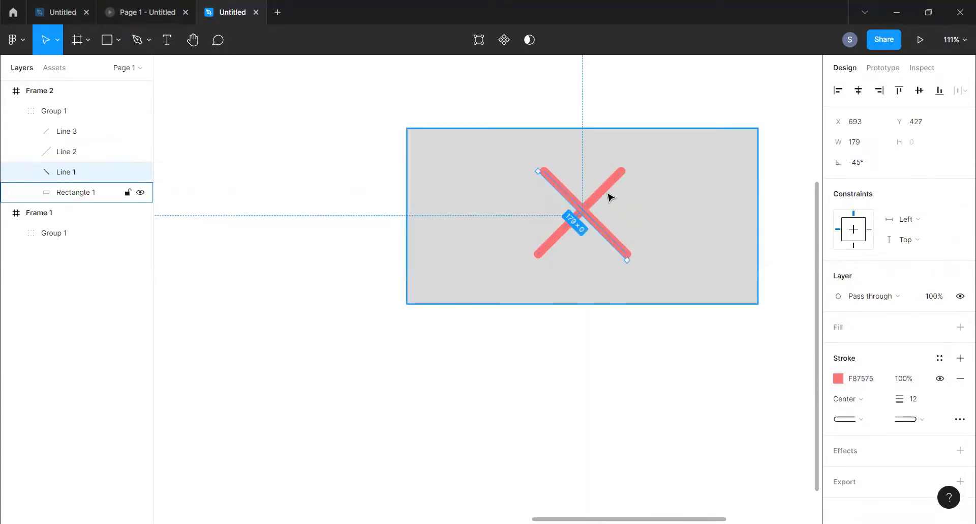
Round the corners of the rectangle behind Frame 2's X with a radius of 200
{"action": "left_click", "coordinate": [649, 168]}
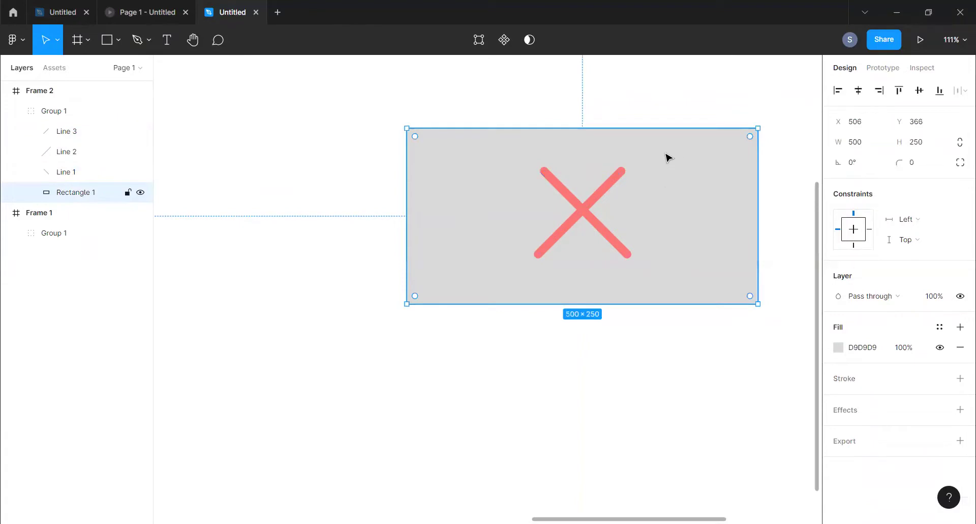
{"action": "left_click", "coordinate": [921, 166]}
{"action": "type", "text": "200"}
{"action": "key", "text": "Return"}
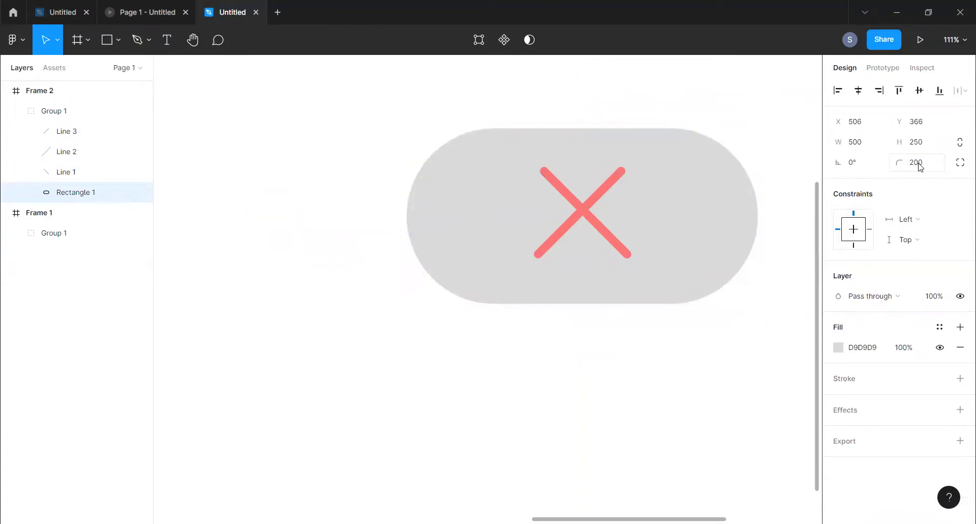
Change the fill of Frame 2's rounded rectangle to green 42A046
{"action": "left_click", "coordinate": [838, 347]}
{"action": "left_click", "coordinate": [775, 224]}
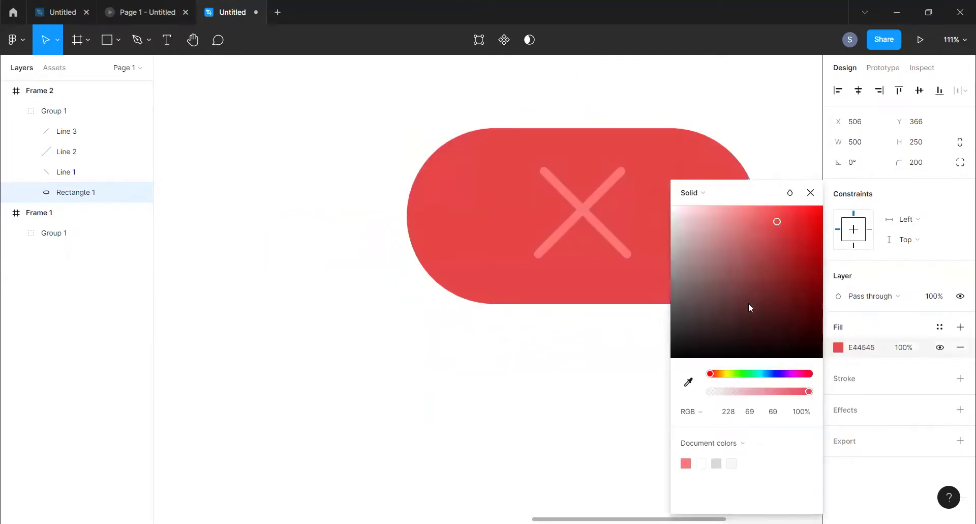
{"action": "left_click", "coordinate": [744, 374]}
{"action": "left_click", "coordinate": [760, 261]}
{"action": "left_click_drag", "start_coordinate": [761, 266], "coordinate": [761, 268]}
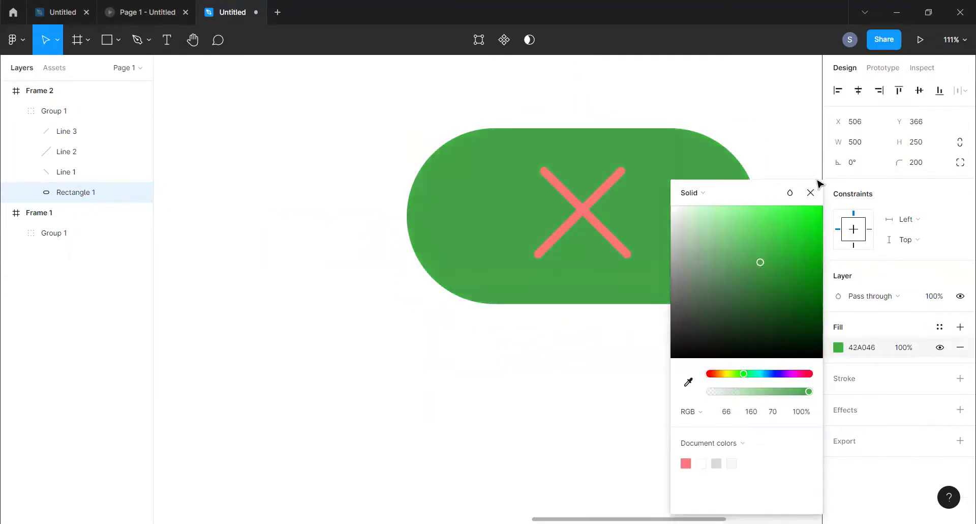
{"action": "left_click", "coordinate": [810, 193]}
{"action": "scroll", "coordinate": [588, 213], "scroll_direction": "down", "scroll_amount": 10}
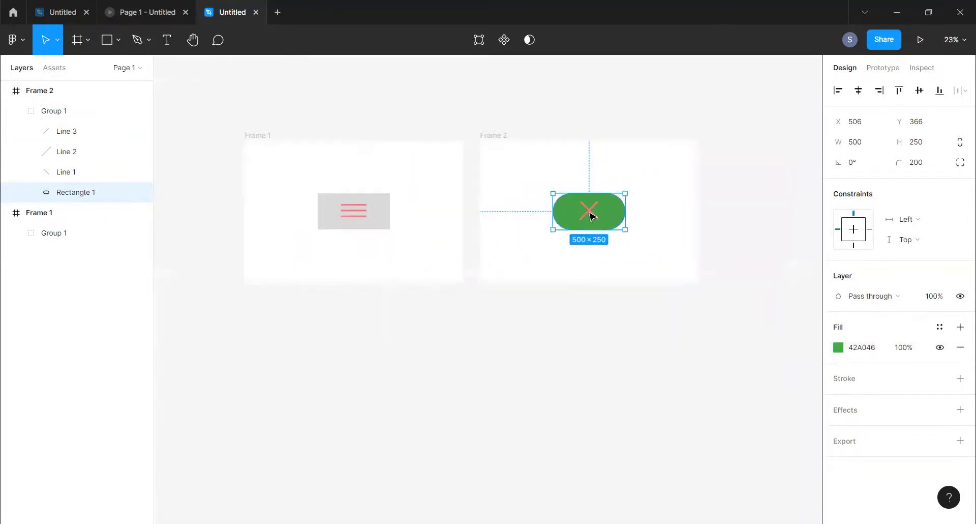
Add a prototype connection from Frame 1 to Frame 2 that navigates on click
{"action": "left_click", "coordinate": [363, 156]}
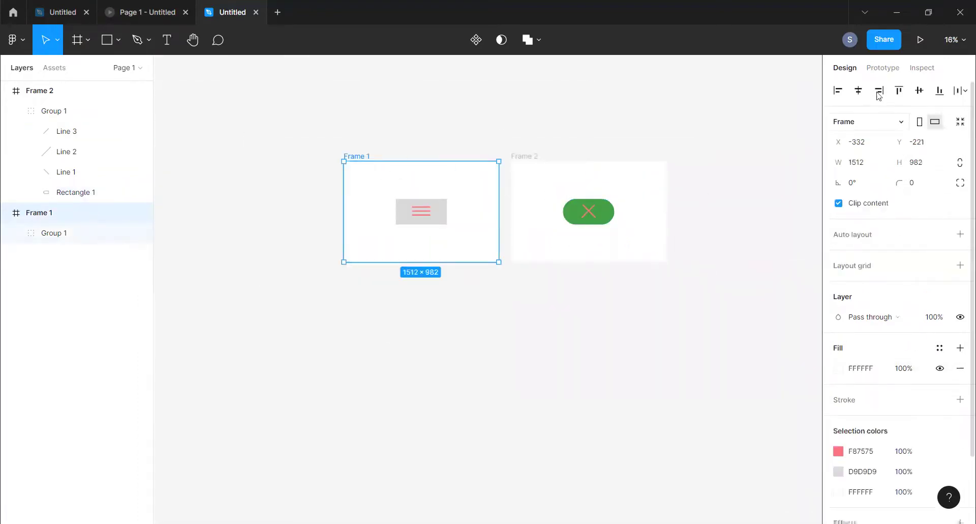
{"action": "left_click", "coordinate": [883, 67]}
{"action": "left_click_drag", "start_coordinate": [499, 212], "coordinate": [532, 229]}
{"action": "left_click", "coordinate": [730, 200]}
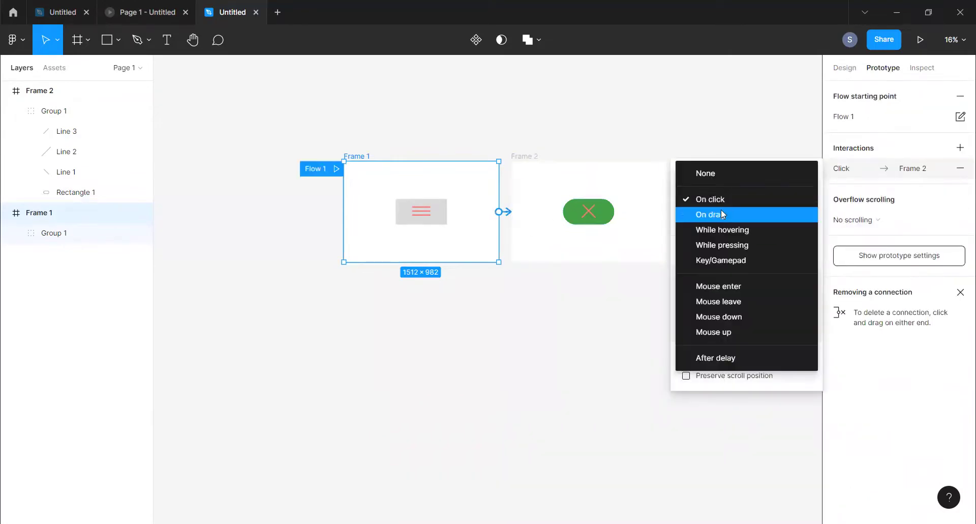
{"action": "left_click", "coordinate": [731, 199]}
Set the Frame 1 connection's animation to Smart animate with Bouncy easing and a duration of 1500 ms
{"action": "left_click", "coordinate": [707, 354]}
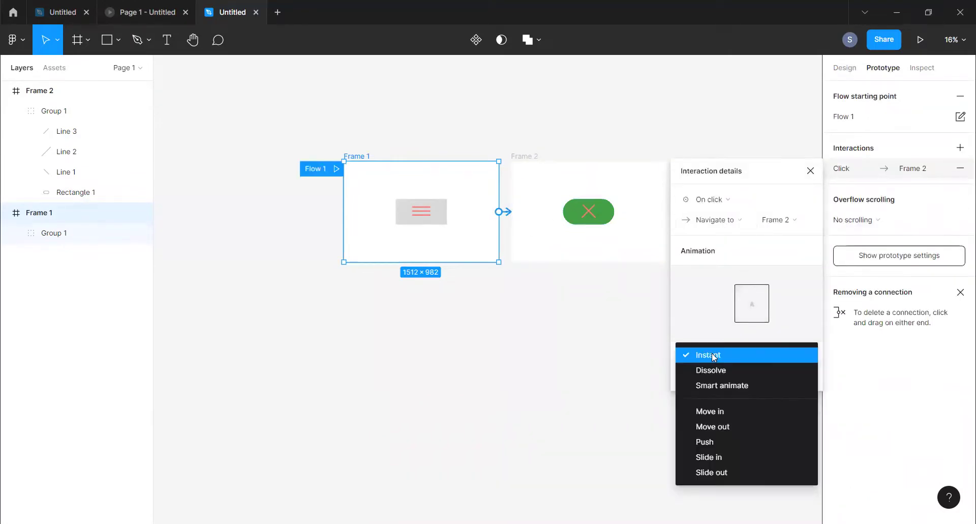
{"action": "left_click", "coordinate": [720, 383]}
{"action": "left_click", "coordinate": [723, 378]}
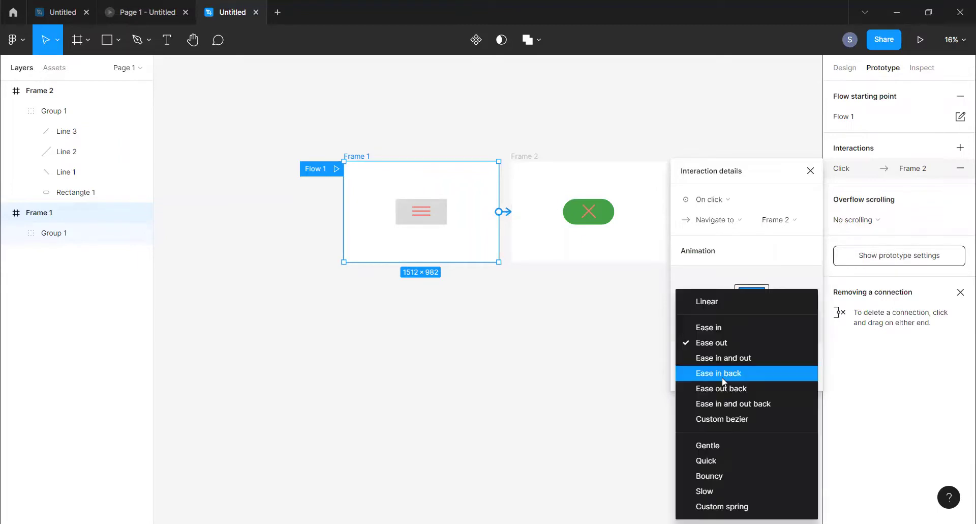
{"action": "left_click", "coordinate": [718, 475]}
{"action": "left_click", "coordinate": [778, 377]}
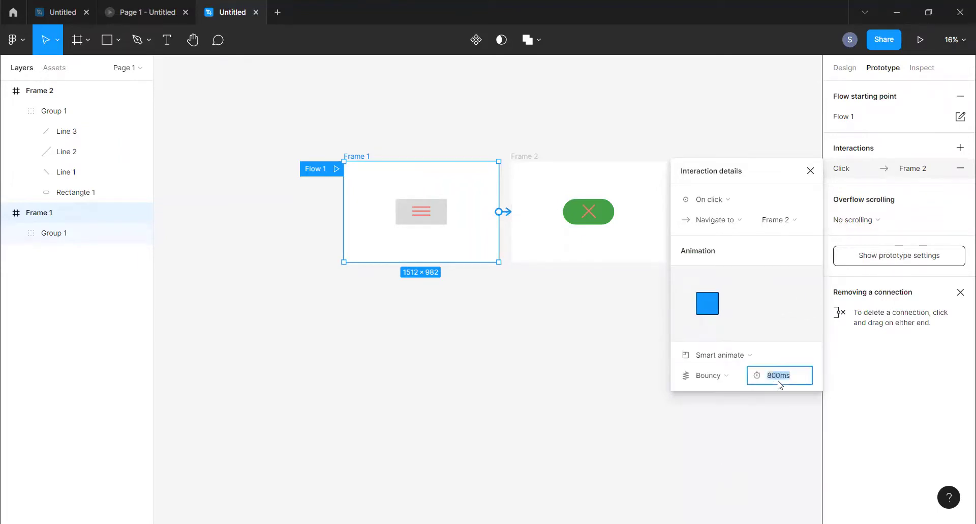
{"action": "type", "text": "1500"}
{"action": "key", "text": "Return"}
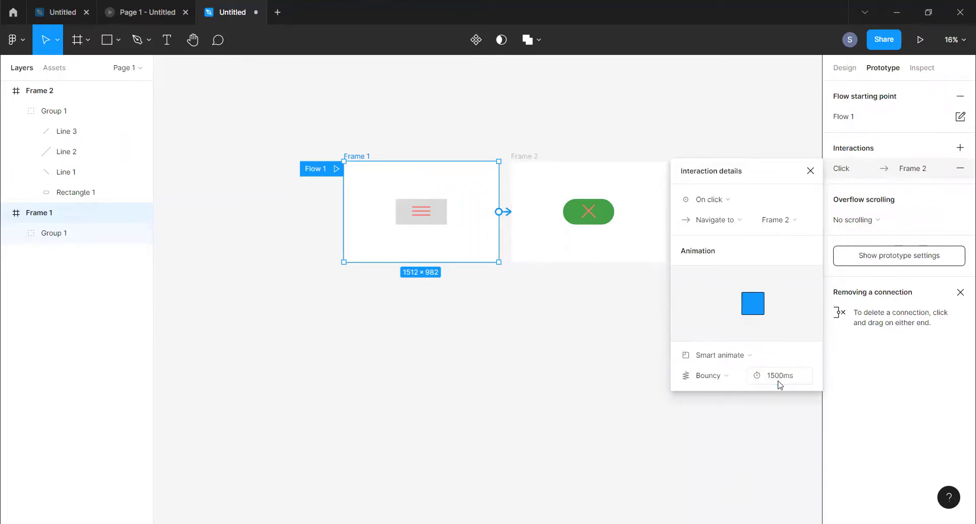
{"action": "left_click", "coordinate": [811, 172]}
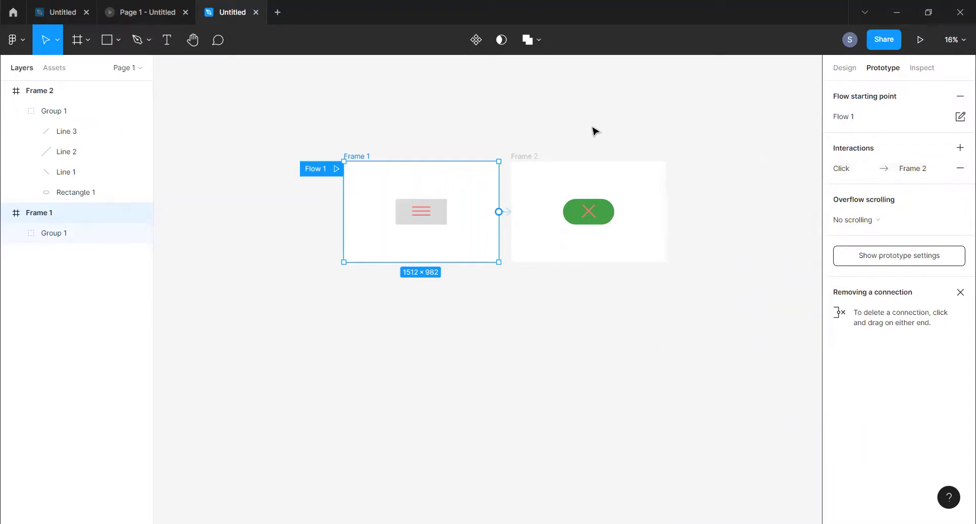
Preview Flow 1 to check the hamburger-to-X transition, and return to the design file
{"action": "left_click", "coordinate": [335, 168]}
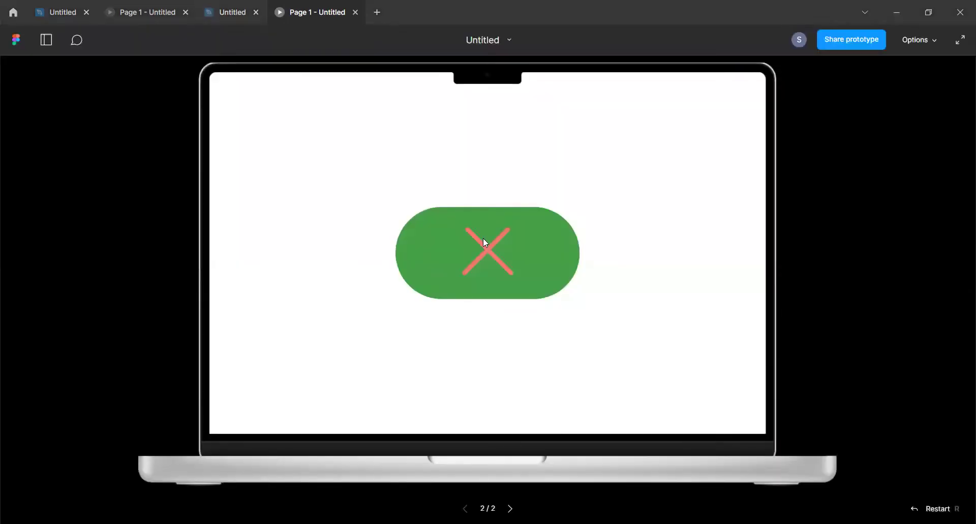
{"action": "left_click", "coordinate": [232, 13]}
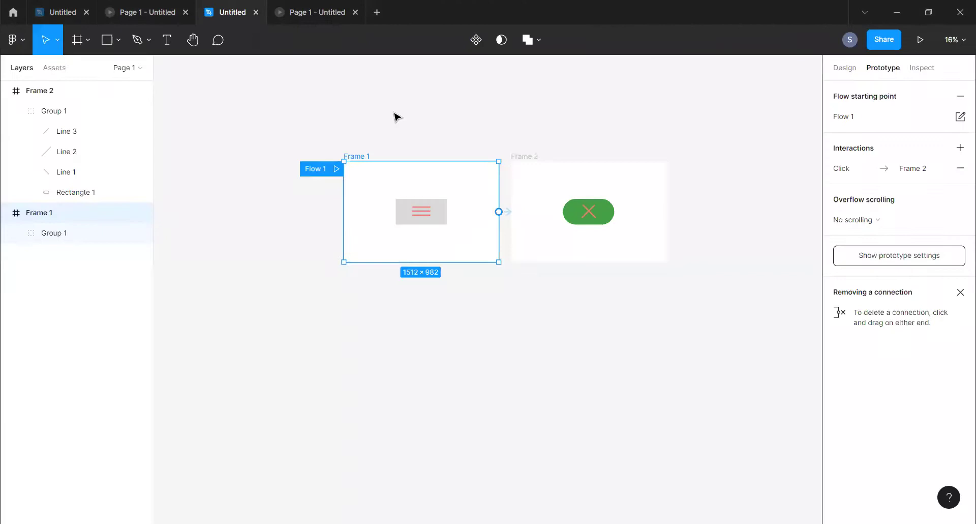
Connect Frame 2's X group back to Frame 1 with an on-click interaction
{"action": "left_click", "coordinate": [587, 211]}
{"action": "left_click_drag", "start_coordinate": [614, 211], "coordinate": [475, 203]}
{"action": "key", "text": "Escape"}
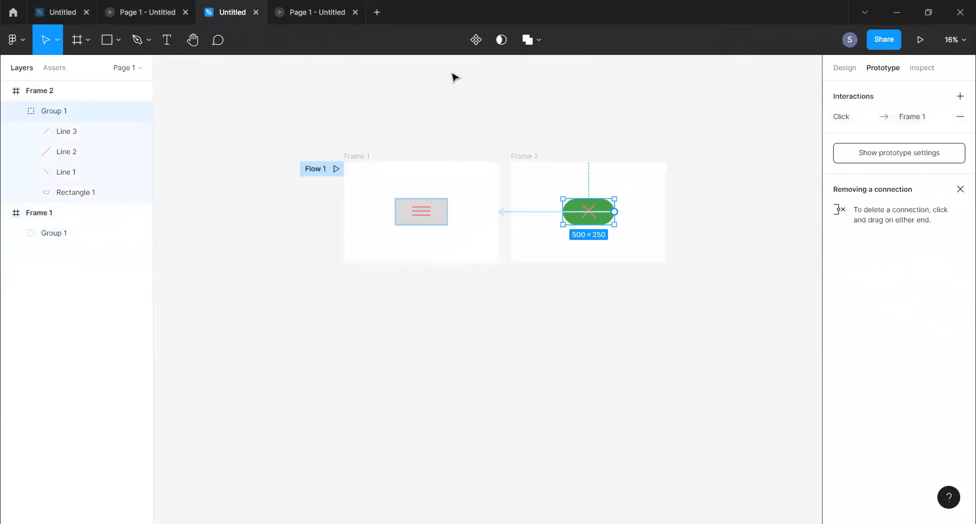
Return to the prototype preview and test the transition from the X back to the hamburger icon
{"action": "left_click", "coordinate": [327, 15]}
{"action": "left_click", "coordinate": [485, 252]}
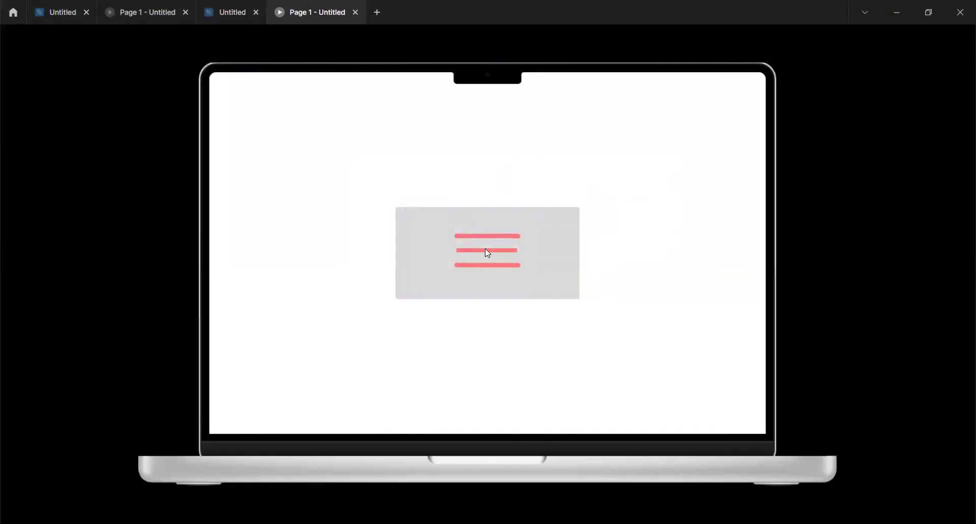